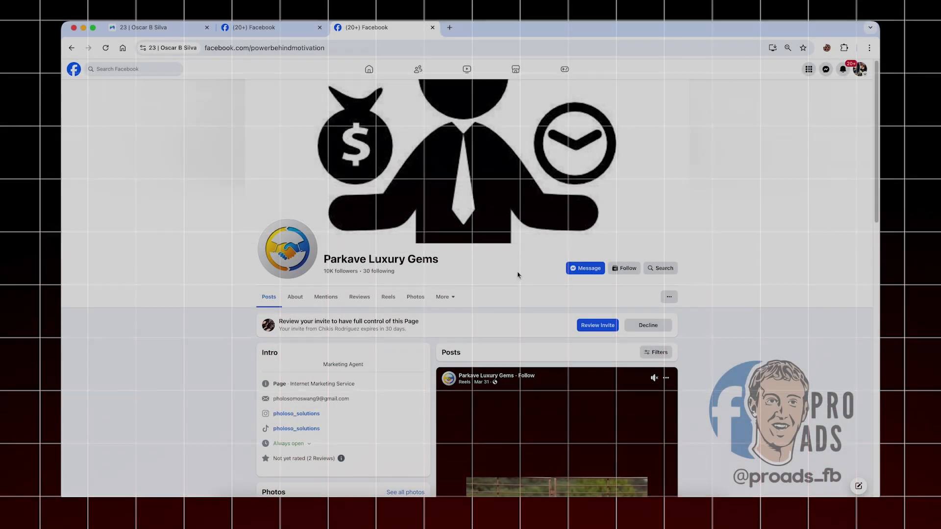
Step: Review the Parkave Luxury Gems invite and confirm accepting full control of the Page
left_click(597, 326)
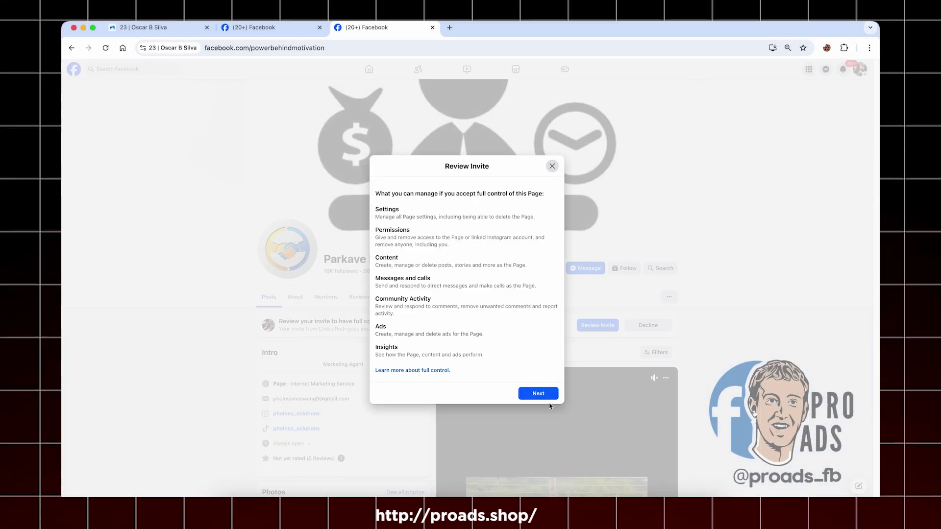
left_click(539, 393)
left_click(536, 341)
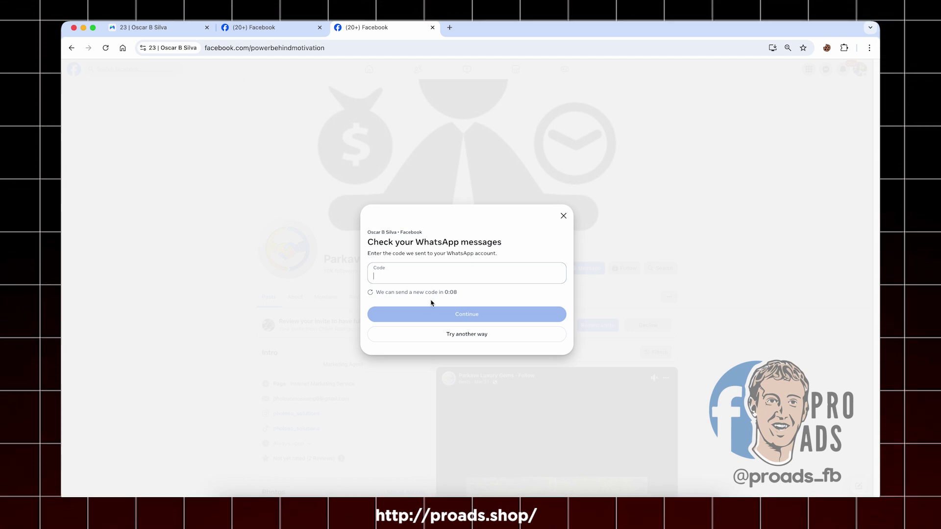
Step: Request another identity confirmation method, then close the WhatsApp code verification
left_click_drag(416, 242, 502, 242)
left_click(459, 244)
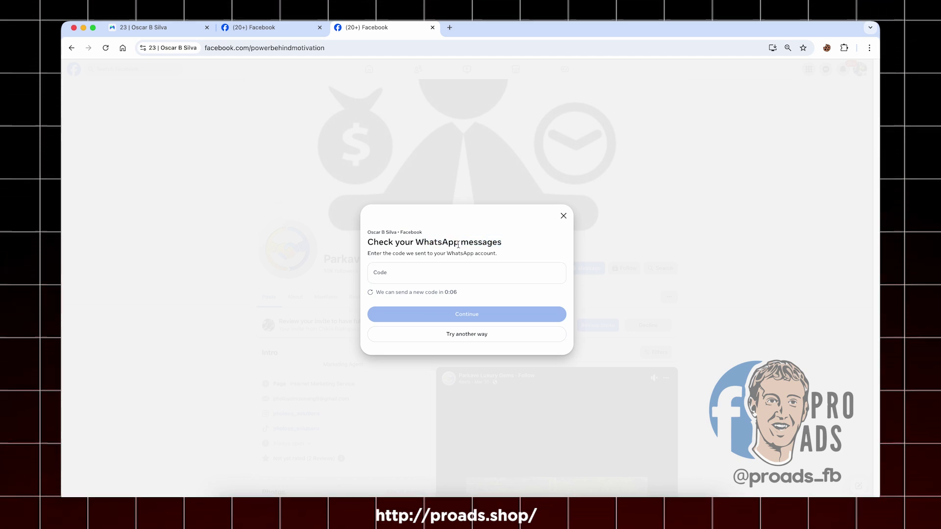
left_click(467, 334)
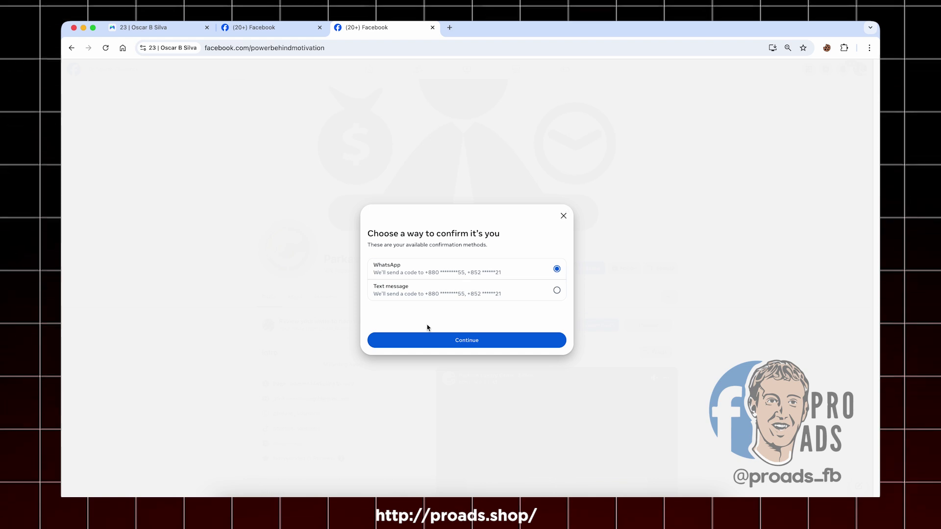
left_click(564, 217)
Step: Dismiss the failed-invite message and view the page in DevTools' mobile device layout
left_click(553, 260)
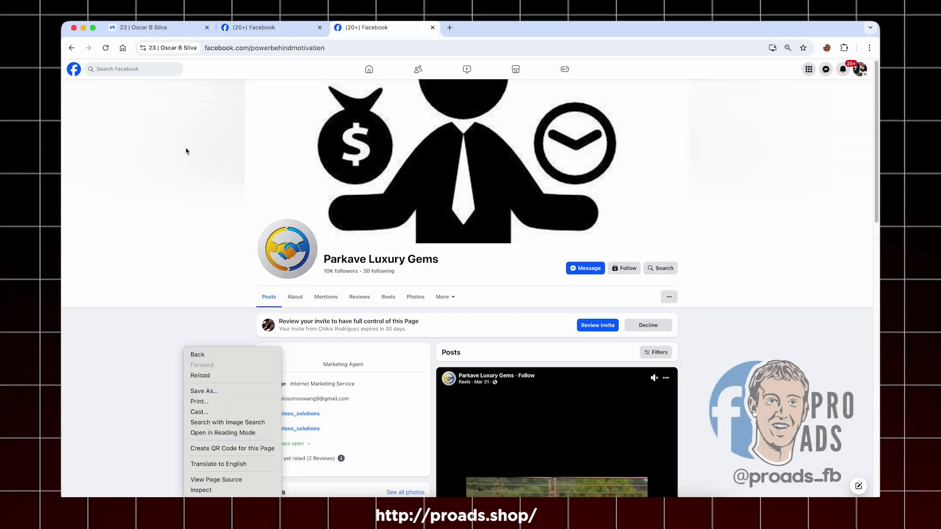
right_click(186, 135)
left_click(210, 277)
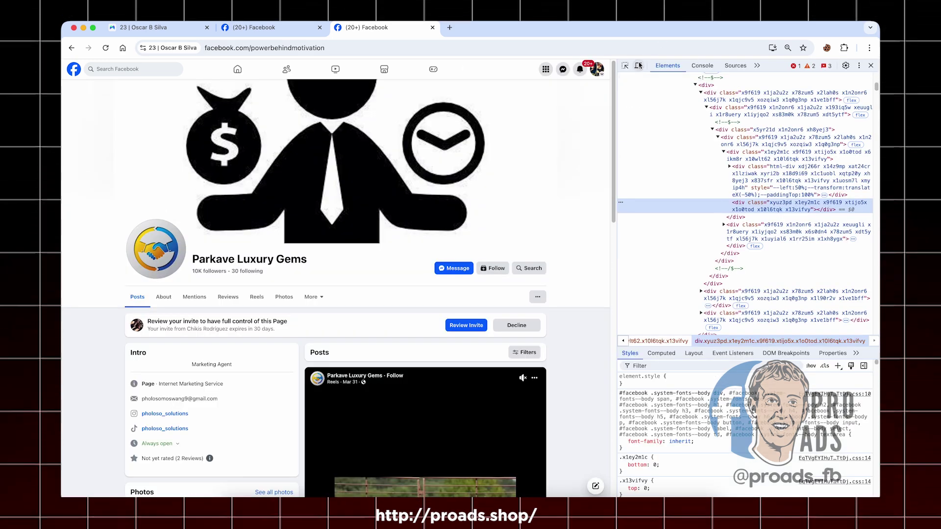
left_click(639, 66)
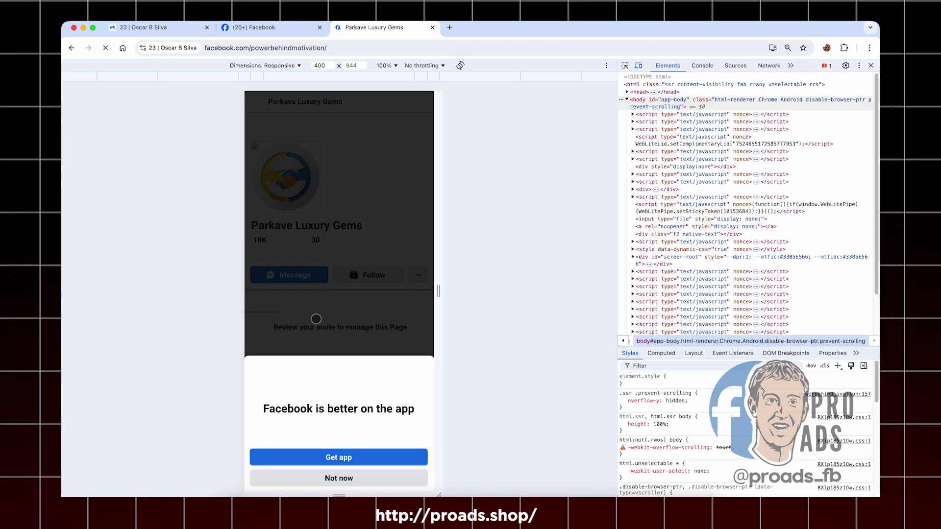
Step: Skip the app prompt and accept full control of Parkave Luxury Gems in mobile view
left_click(349, 482)
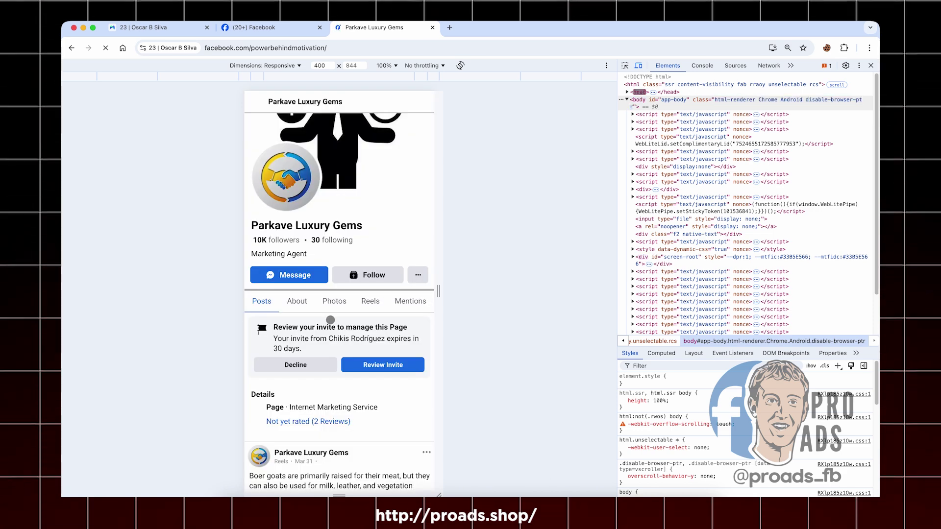
left_click(381, 364)
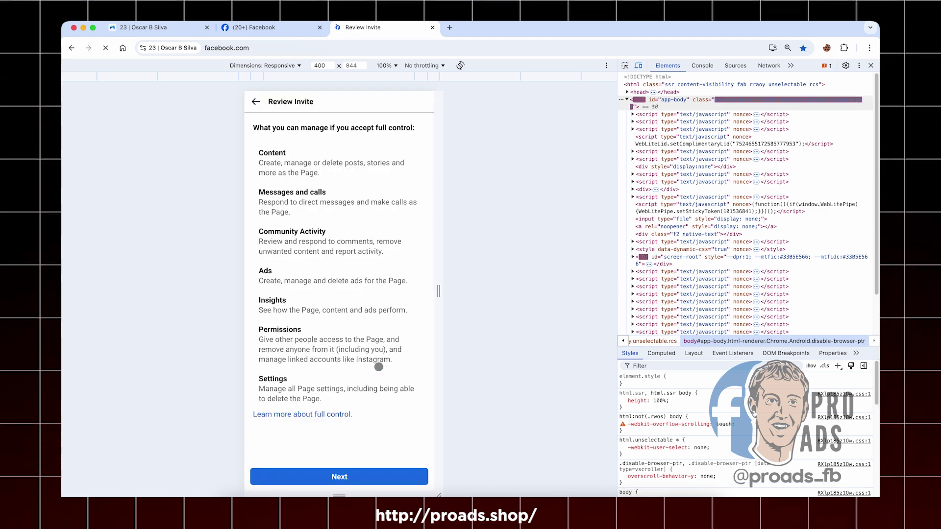
left_click(339, 475)
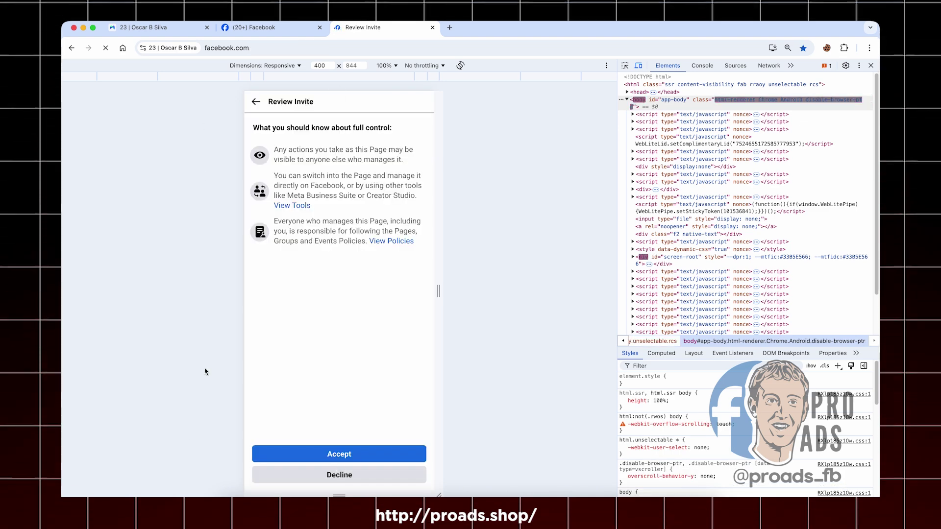
left_click(339, 455)
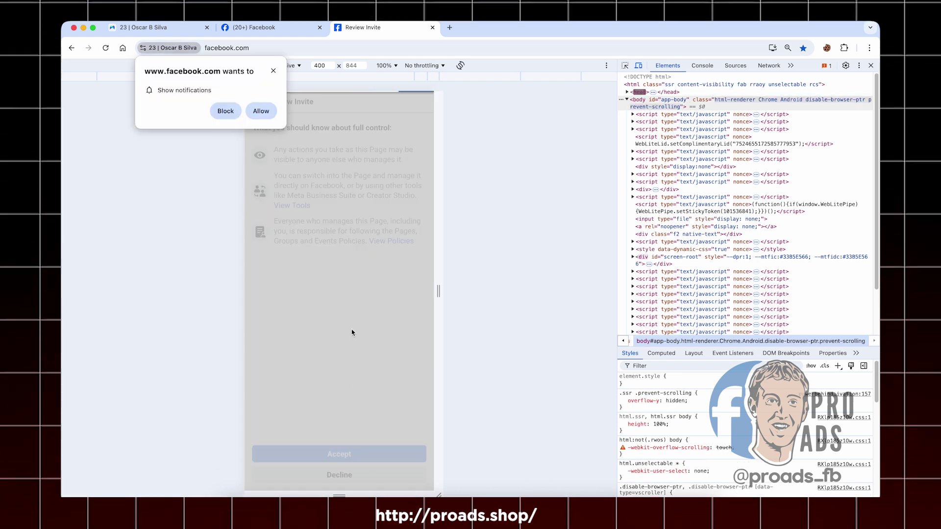
Step: Dismiss the notifications request, choose Not Now, and return to desktop-width layout
left_click(275, 71)
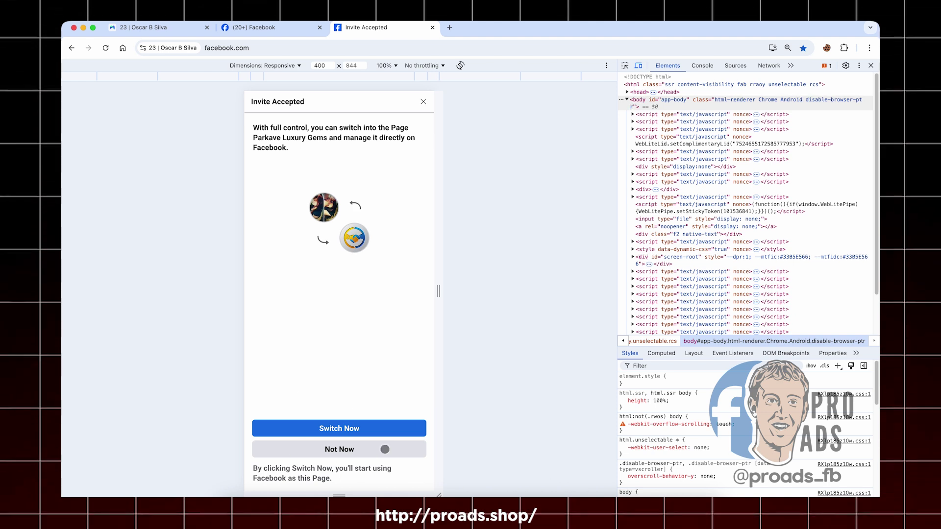
left_click(349, 448)
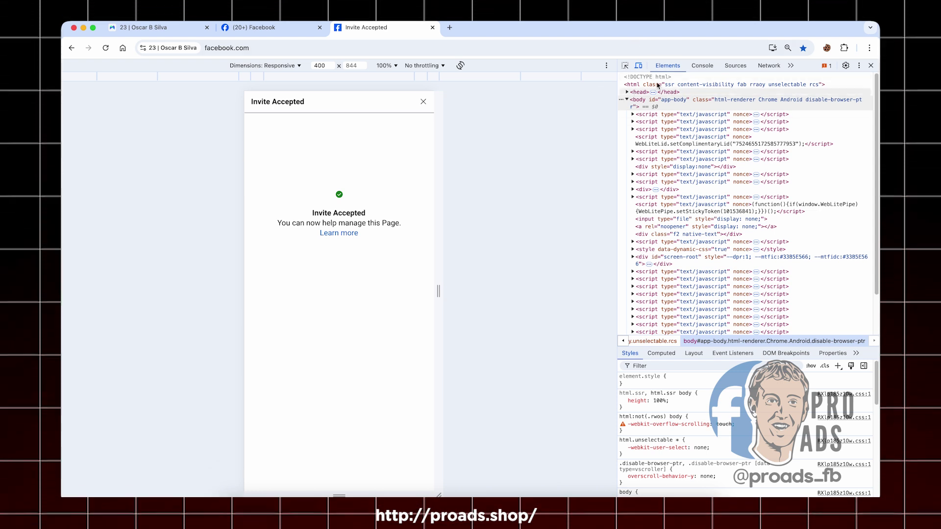
left_click(639, 64)
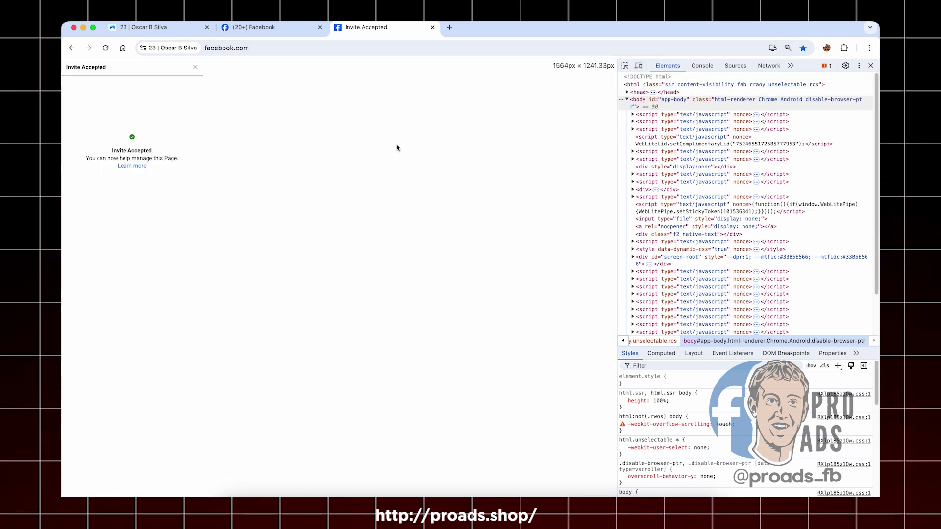
Step: Reload Facebook, close DevTools, and switch into the Parkave Luxury Gems profile
left_click(105, 48)
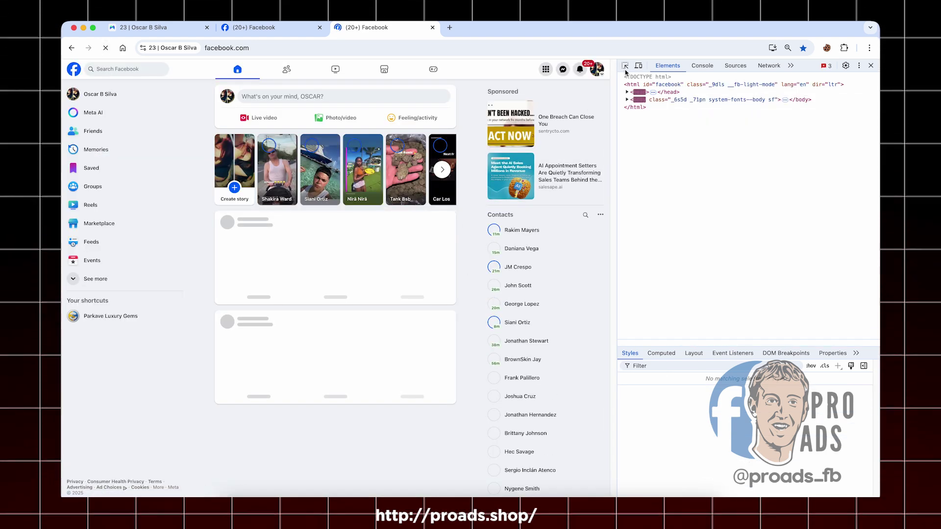
left_click(871, 65)
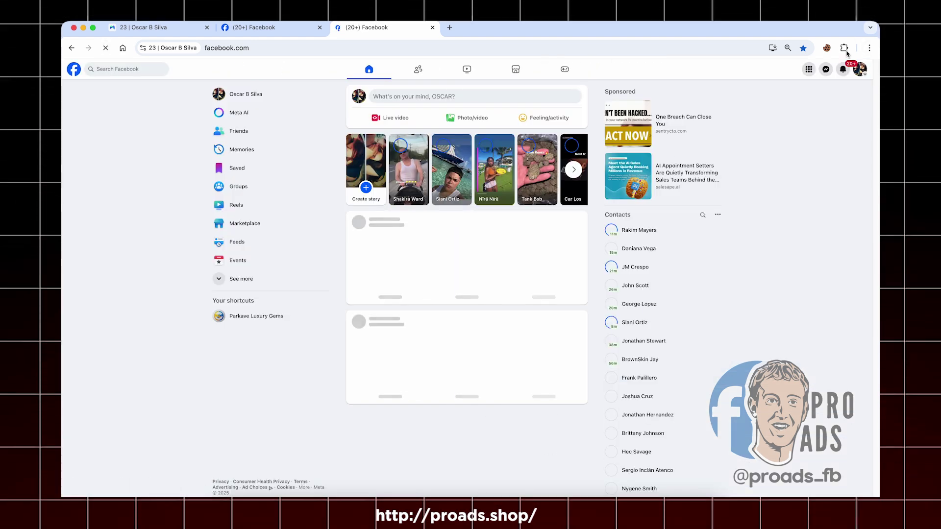
left_click(860, 69)
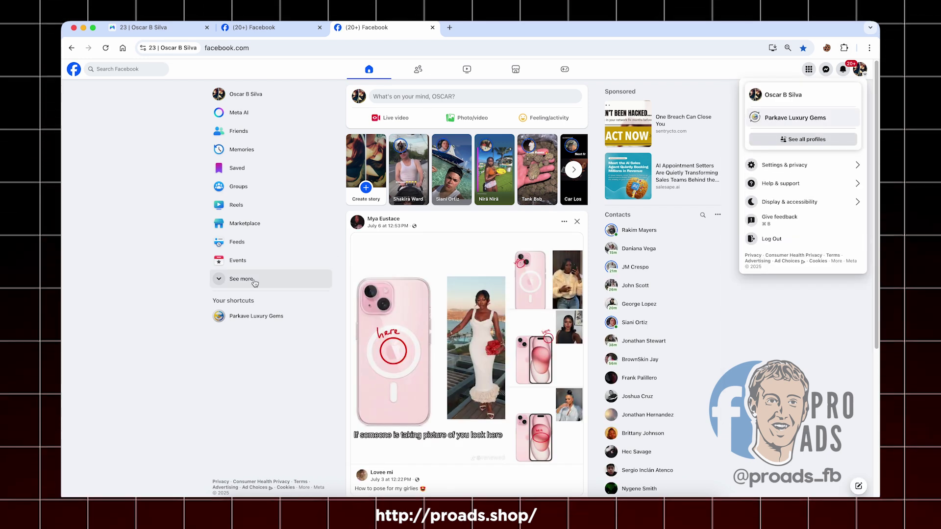
left_click(236, 316)
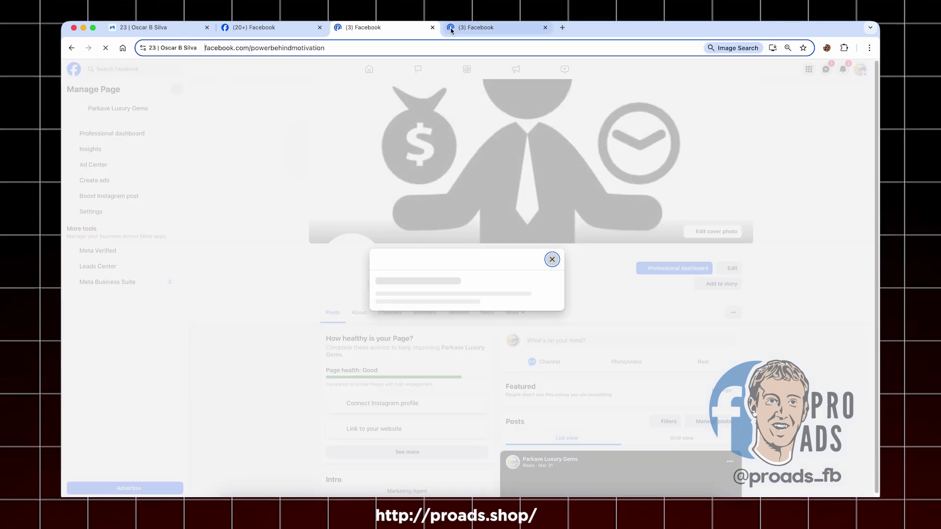
left_click(463, 28)
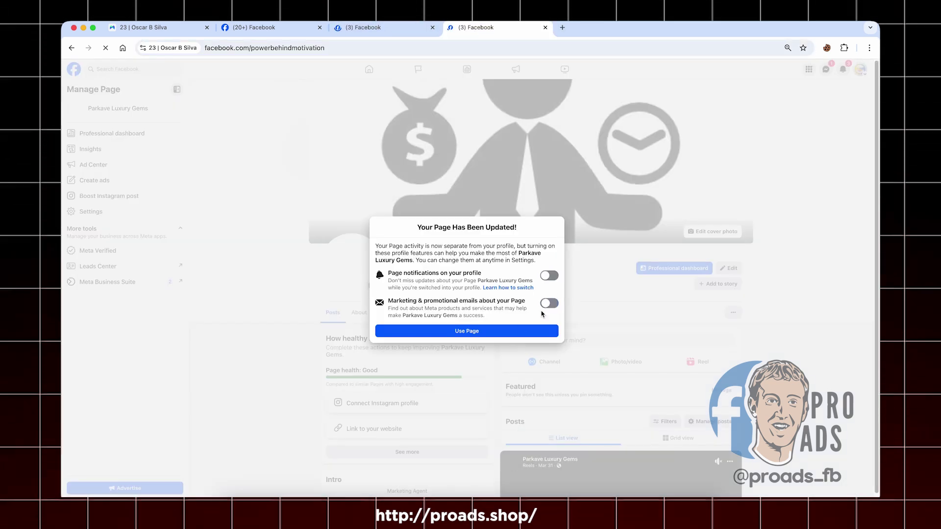
Step: Choose Use Page on the 'Your Page Has Been Updated!' notice, then close it
left_click(489, 333)
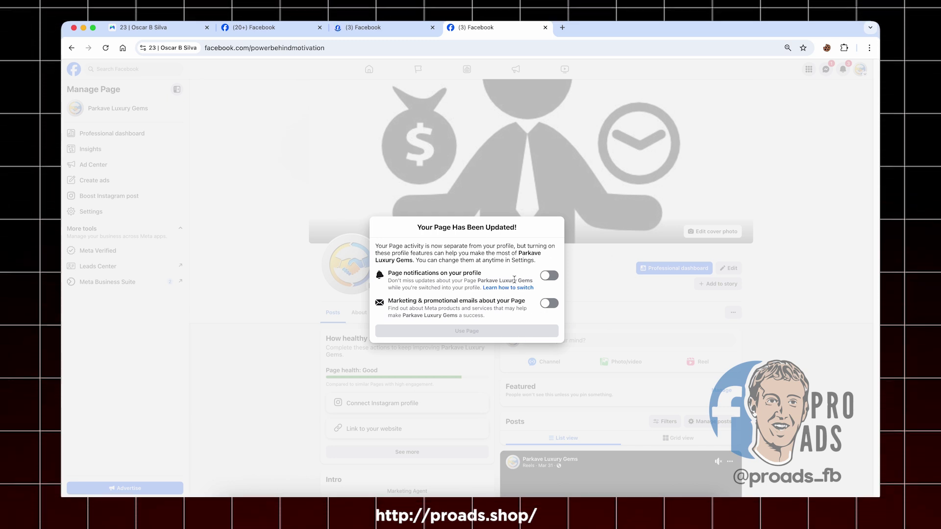
key("Escape")
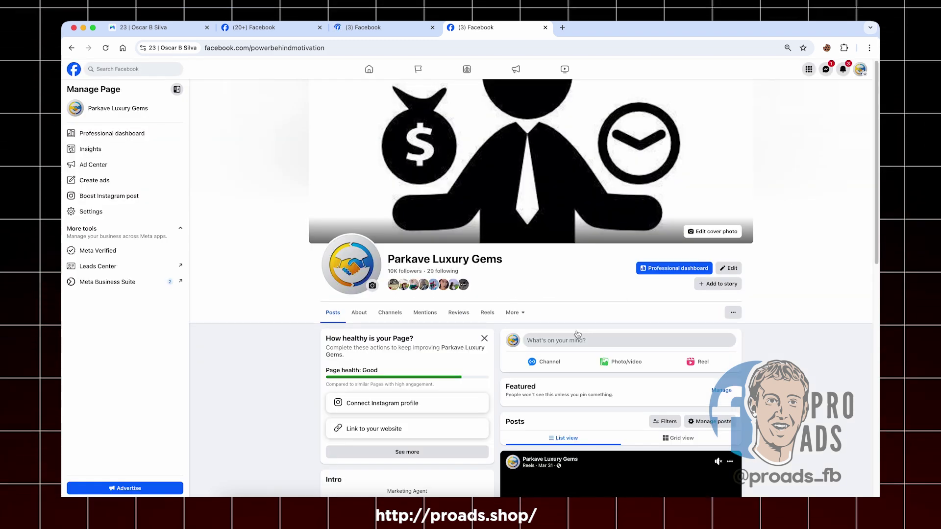
scroll(456, 312, "down", 5)
scroll(478, 317, "up", 3)
scroll(500, 326, "up", 3)
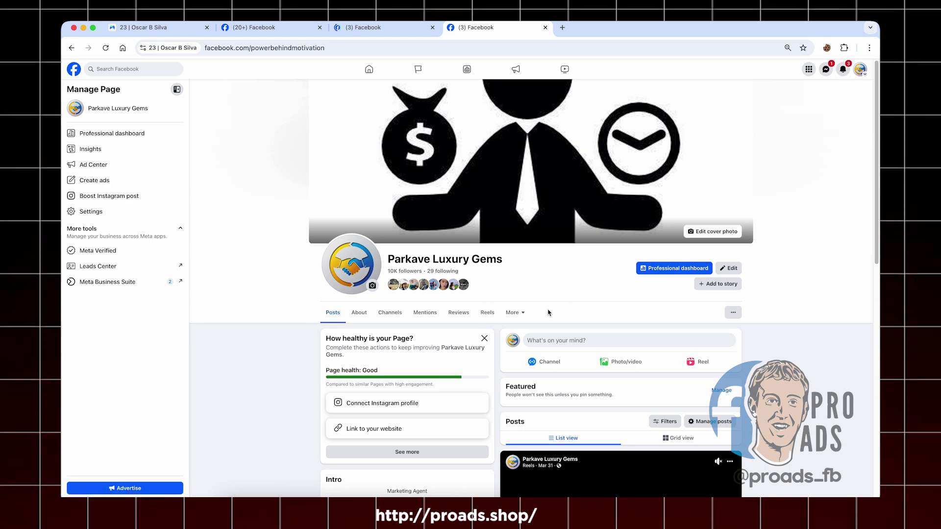
scroll(549, 312, "down", 5)
scroll(515, 309, "down", 3)
scroll(266, 289, "up", 5)
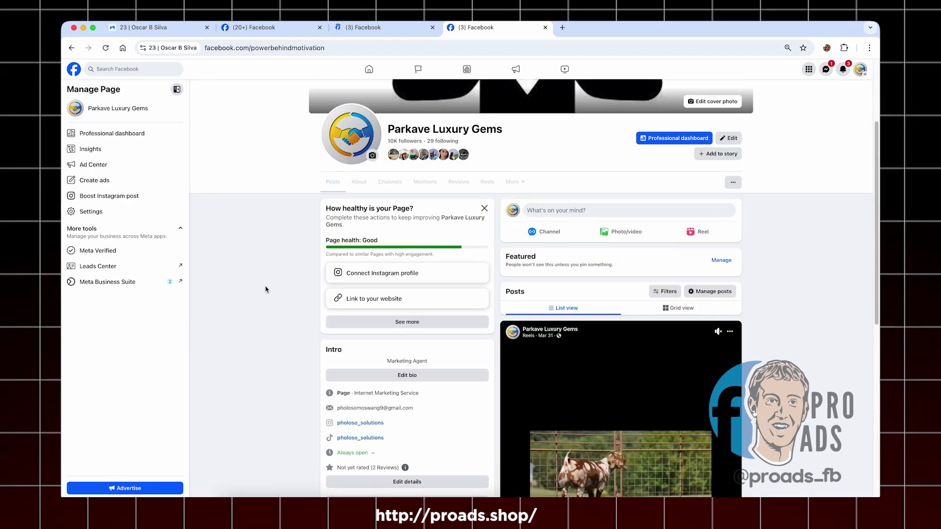
scroll(267, 289, "up", 5)
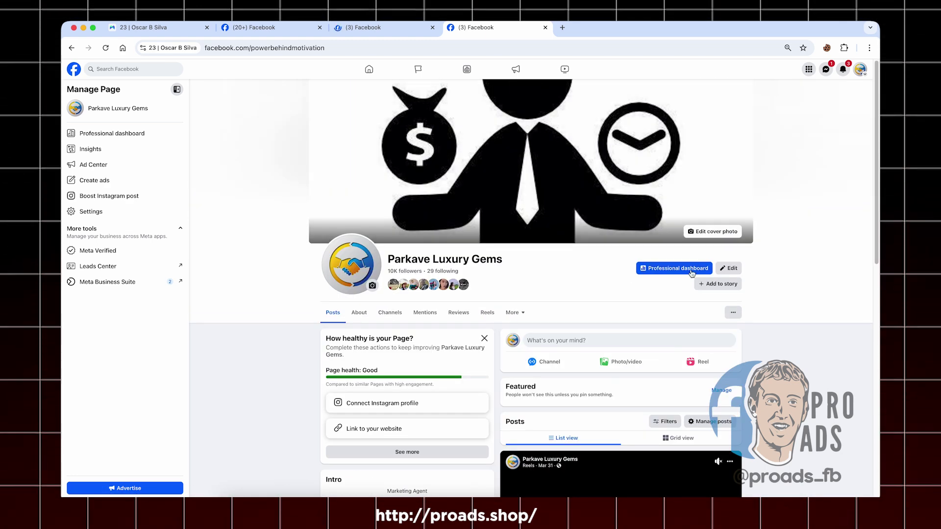